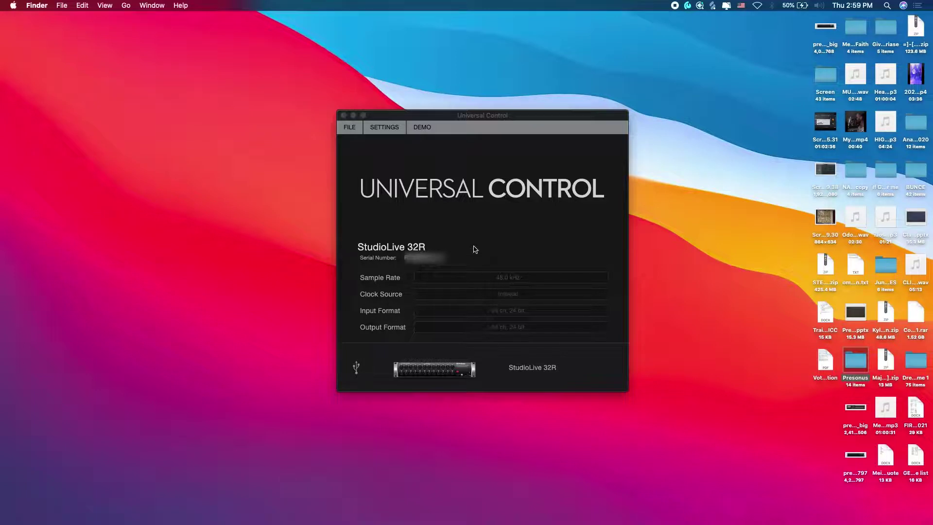
# - Open the StudioLive 32R mixer's device settings, check for a firmware update, and dismiss the PreSonus account login
pyautogui.click(475, 369)
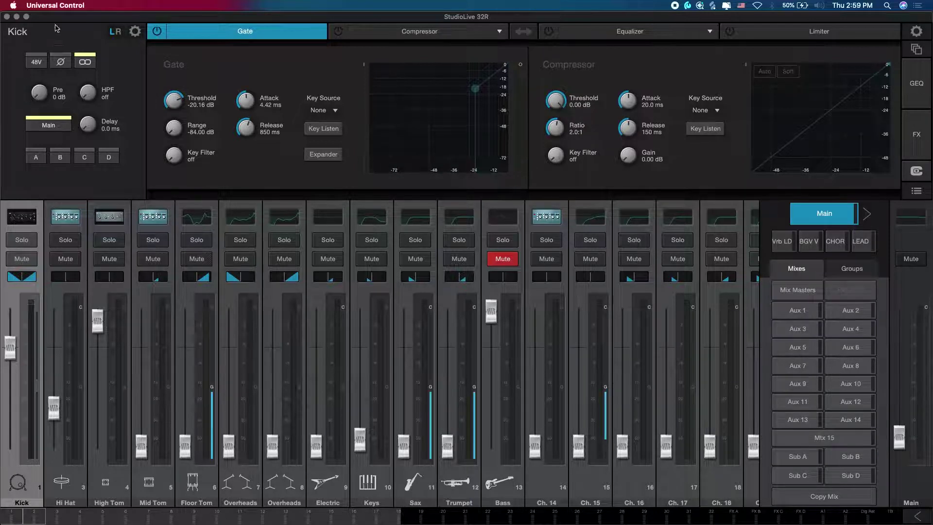
pyautogui.click(916, 31)
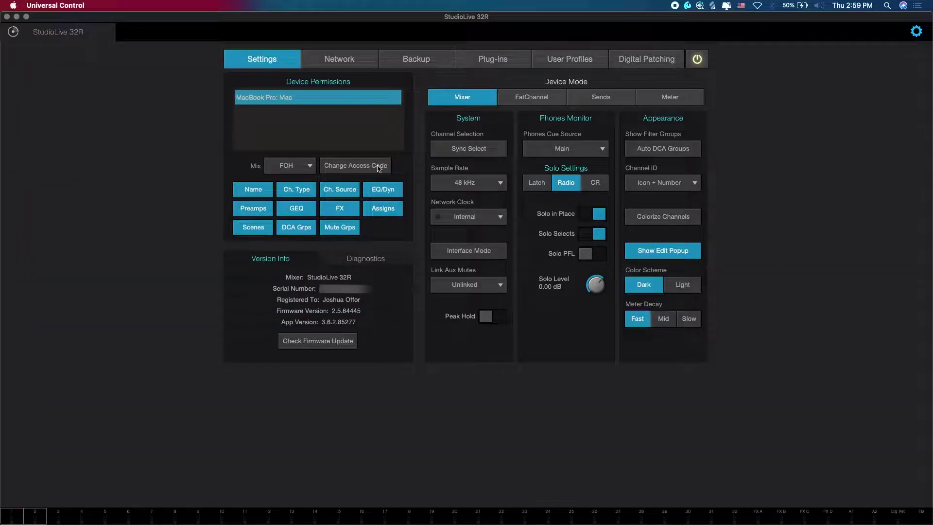
pyautogui.click(323, 341)
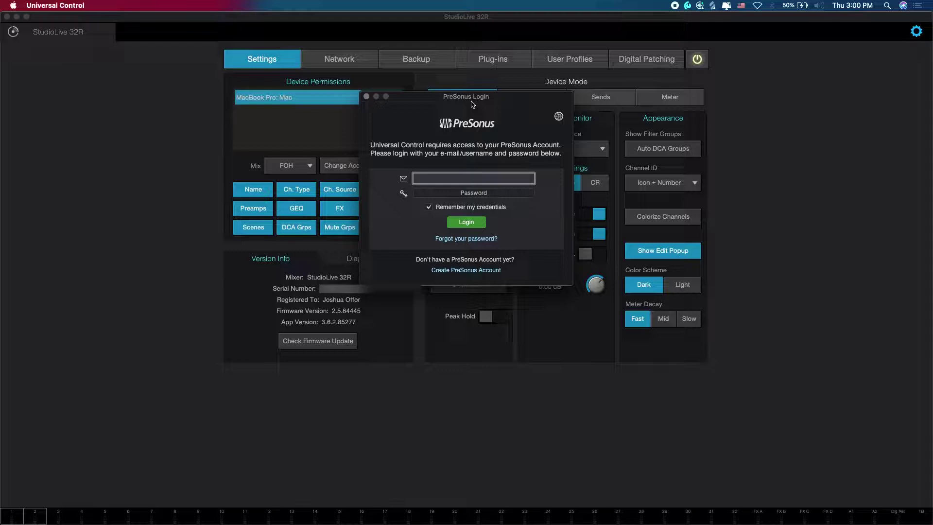
pyautogui.click(366, 96)
# - Move the mixer window aside and, from Safari's download list, reveal the older ar32upgrade.img file in Finder
pyautogui.moveTo(372, 21); pyautogui.dragTo(692, 19)
pyautogui.click(266, 173)
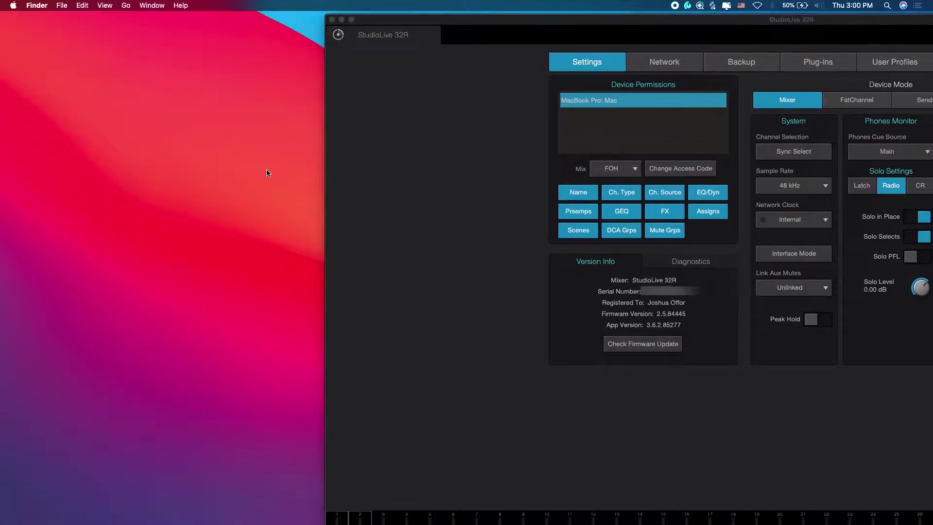
pyautogui.hotkey('ctrl', 'Left')
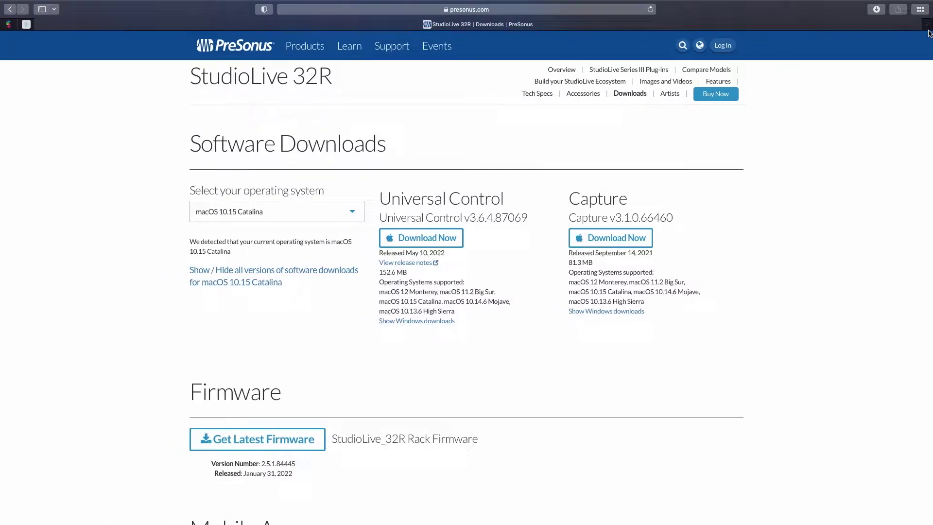
pyautogui.click(876, 10)
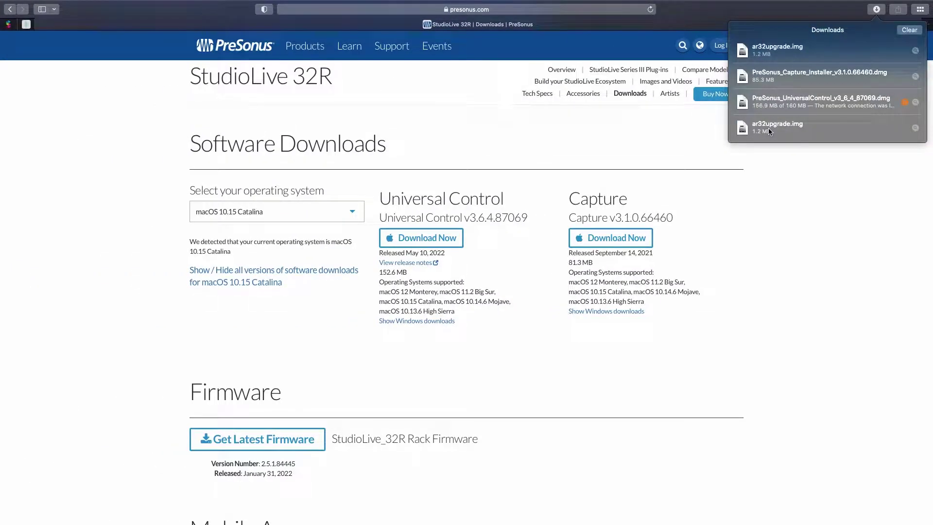
pyautogui.rightClick(768, 127)
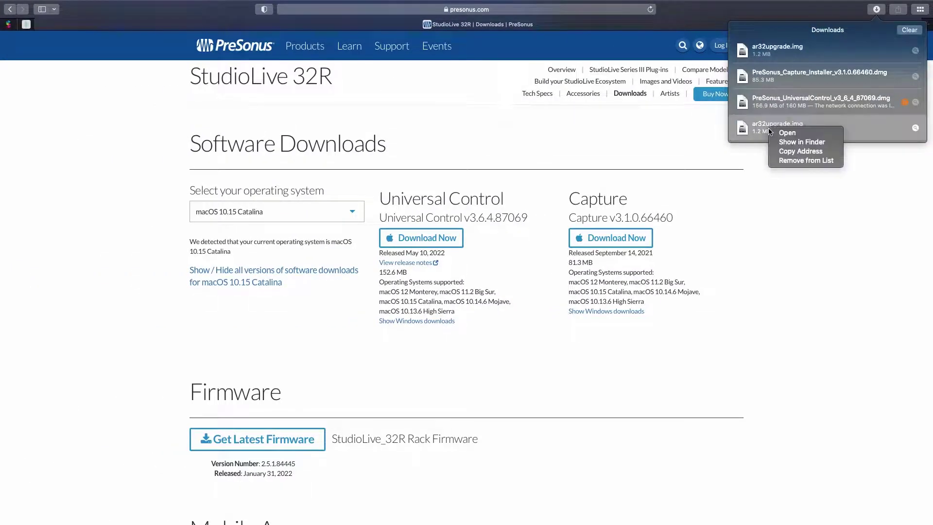
pyautogui.click(797, 143)
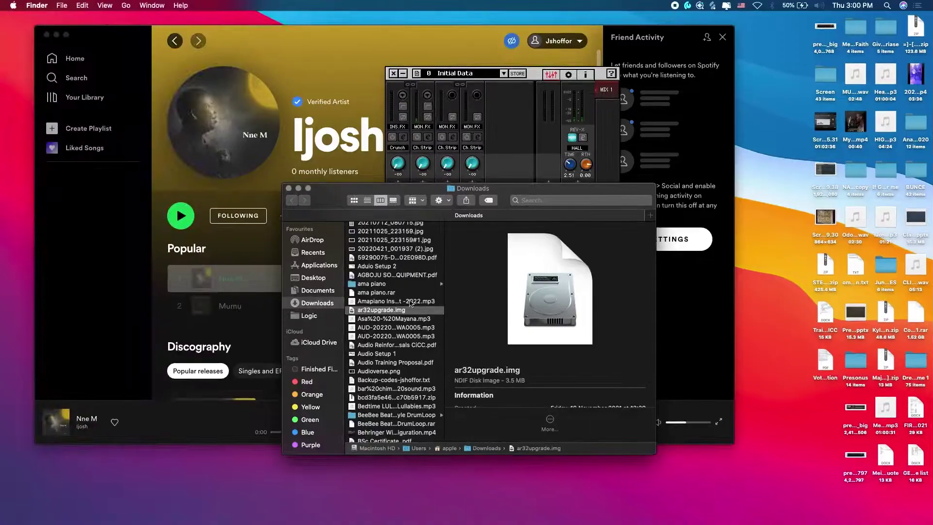
# - Bring the Finder Downloads window to Desktop 2, load ar32upgrade.img onto the mixer's version info area, and close Finder
pyautogui.hotkey('ctrl', 'Up')
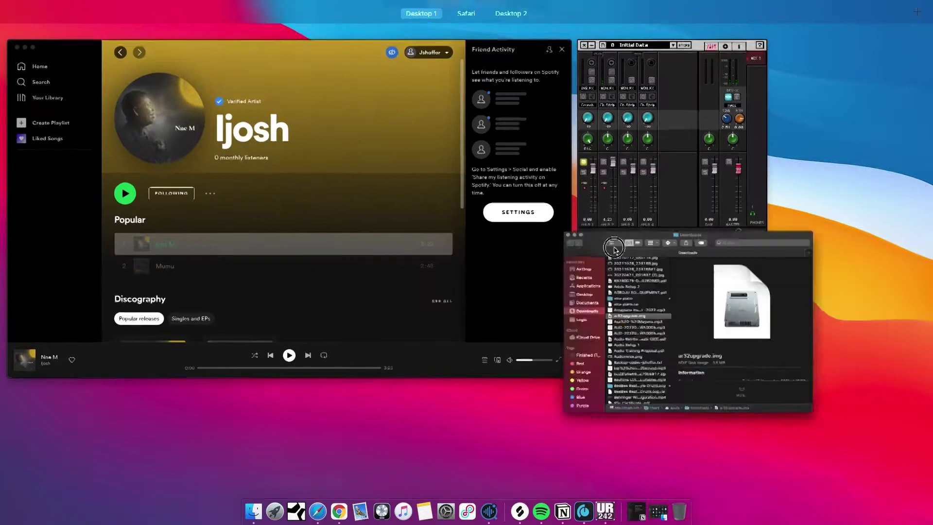
pyautogui.moveTo(645, 316); pyautogui.dragTo(558, 35)
pyautogui.click(558, 36)
pyautogui.moveTo(519, 190); pyautogui.dragTo(262, 141)
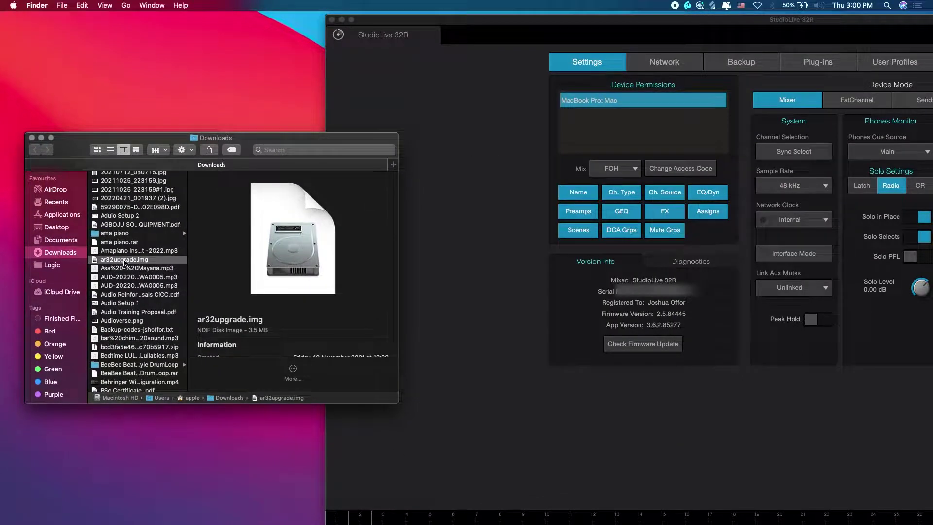
pyautogui.moveTo(124, 262); pyautogui.dragTo(625, 304)
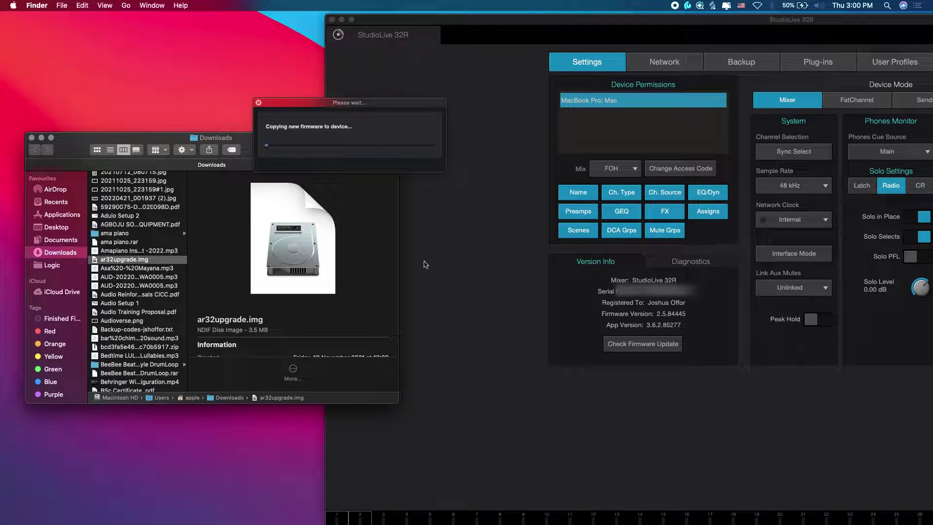
pyautogui.click(41, 137)
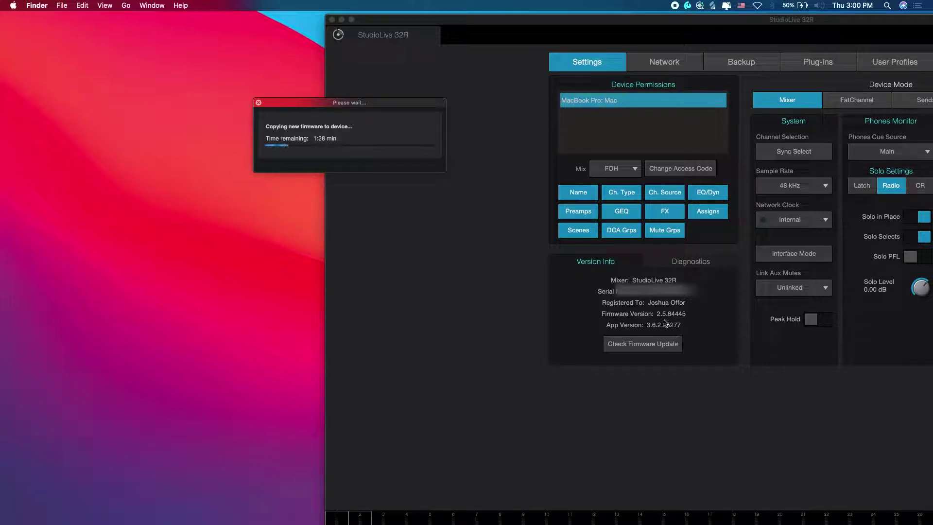
# - Compare the mixer's installed firmware version with the latest version listed on the PreSonus downloads page in Safari
pyautogui.hotkey('ctrl', 'Left')
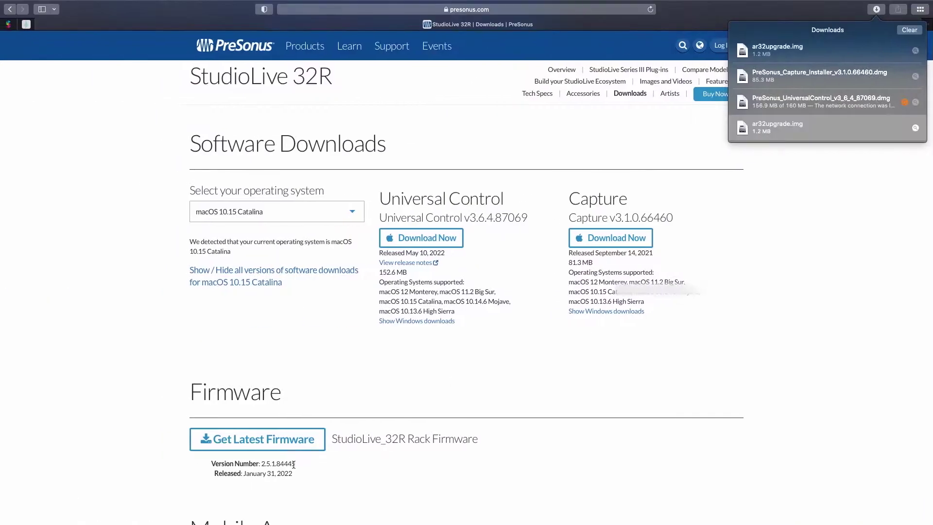
pyautogui.hotkey('ctrl', 'Right')
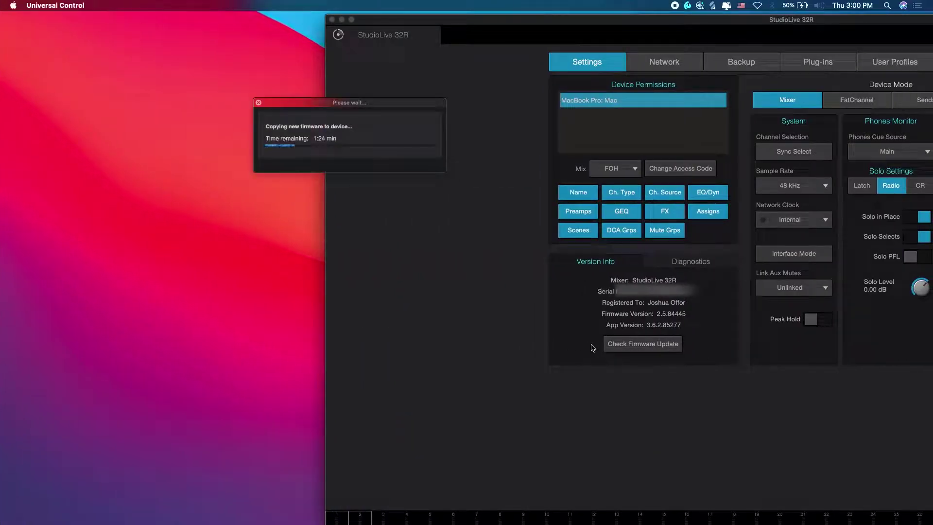
pyautogui.hotkey('ctrl', 'Left')
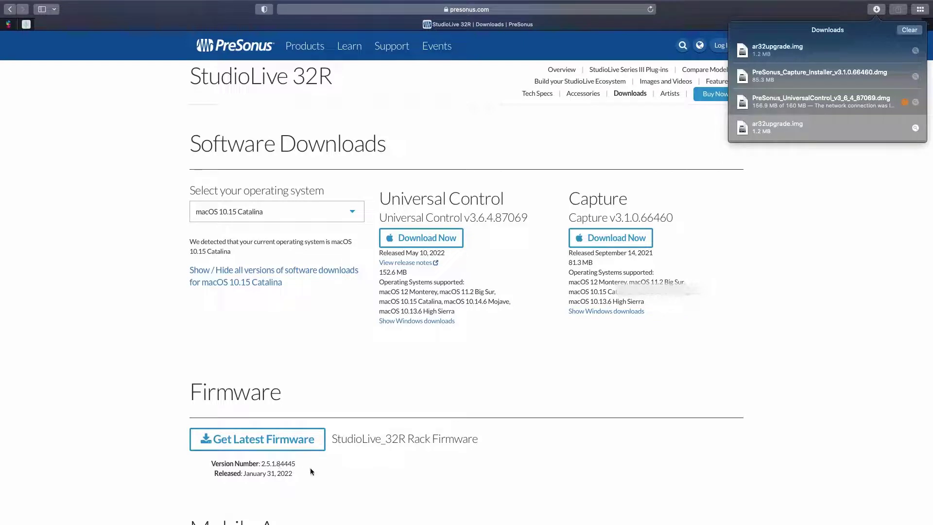
pyautogui.hotkey('ctrl', 'Right')
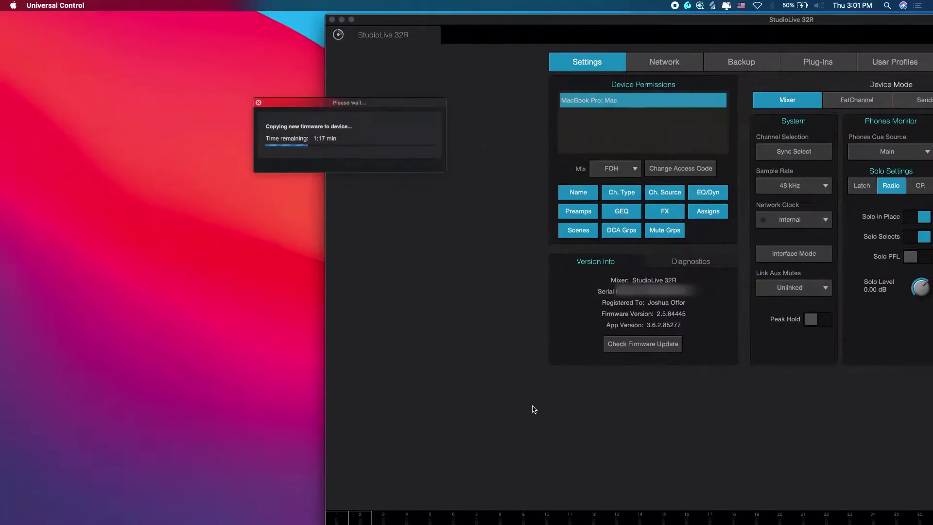
pyautogui.hotkey('ctrl', 'Left')
pyautogui.hotkey('ctrl', 'Right')
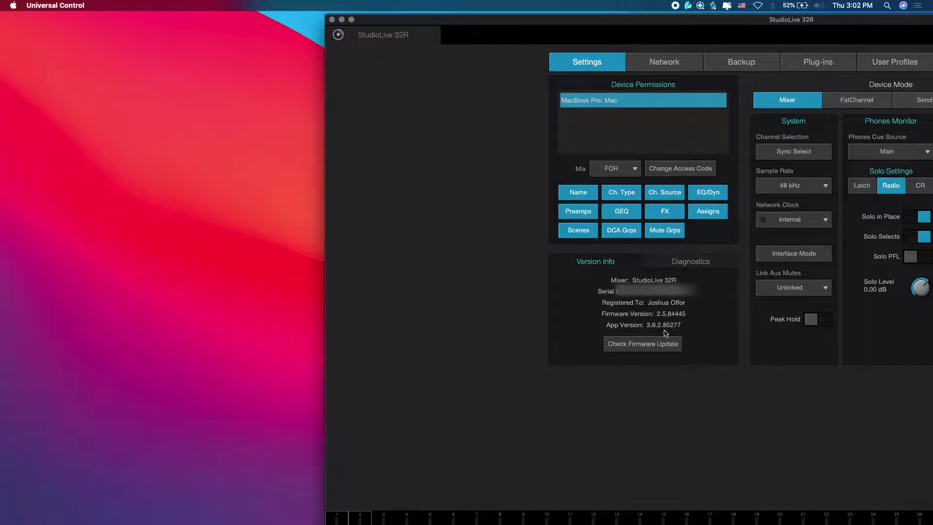
# - Close and reopen the StudioLive 32R mixer window, and review the version info in its device settings
pyautogui.press('super+w')
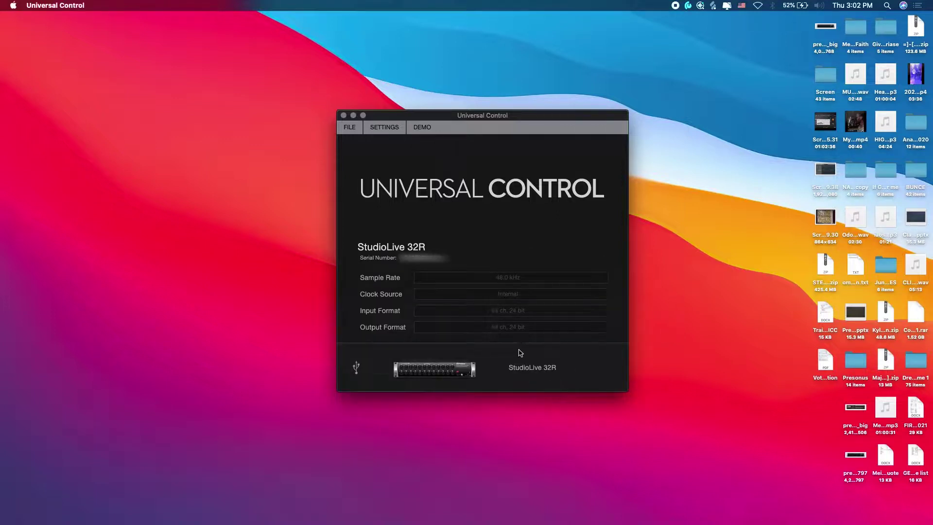
pyautogui.click(530, 368)
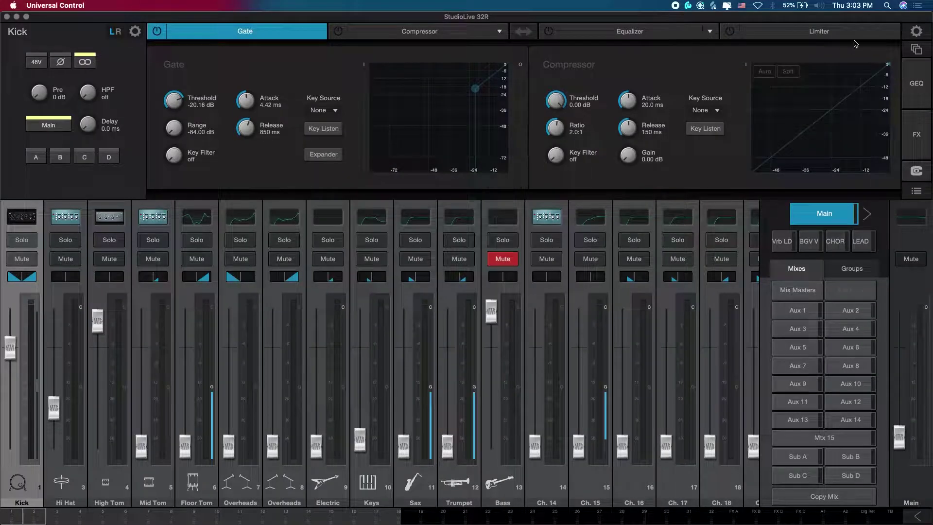
pyautogui.click(916, 32)
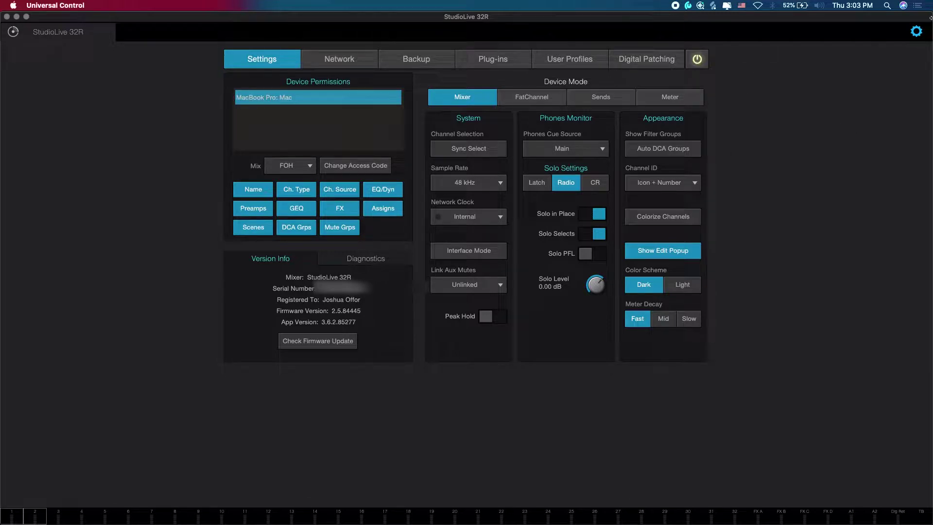
pyautogui.click(916, 32)
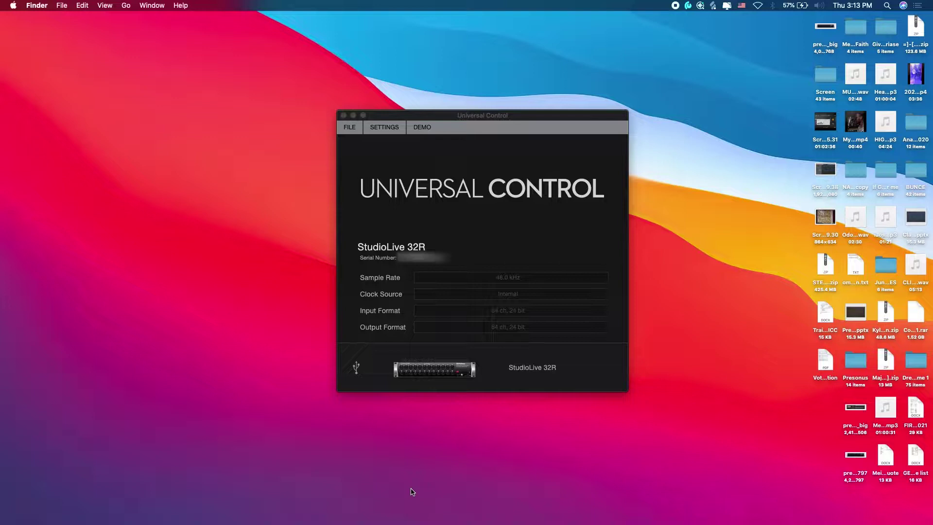
# - Turn on the computer's Wi-Fi and check which network it is connected to
pyautogui.click(758, 6)
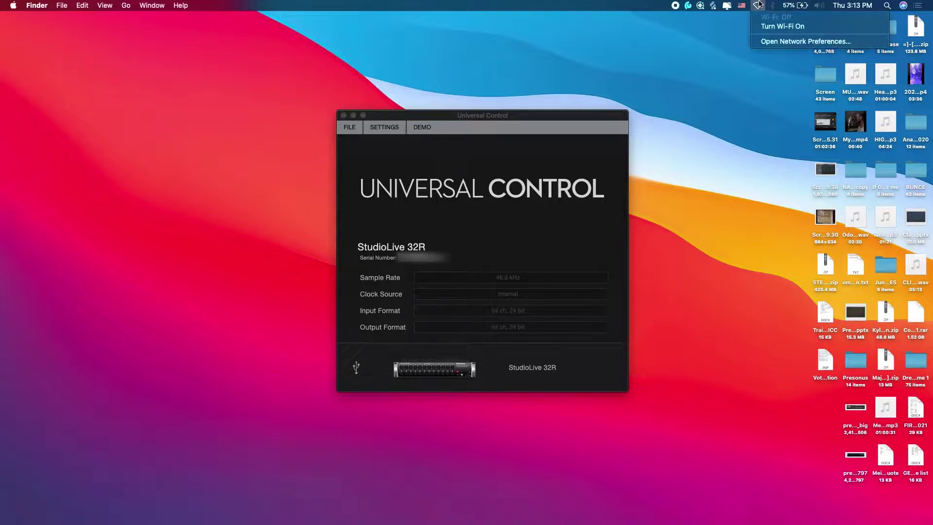
pyautogui.click(773, 27)
pyautogui.click(758, 6)
pyautogui.click(759, 7)
pyautogui.click(758, 7)
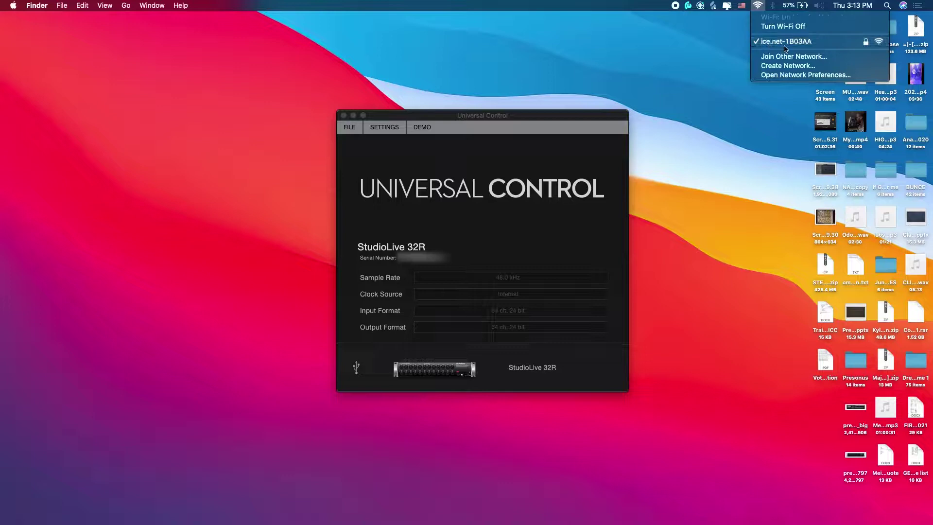
pyautogui.click(757, 6)
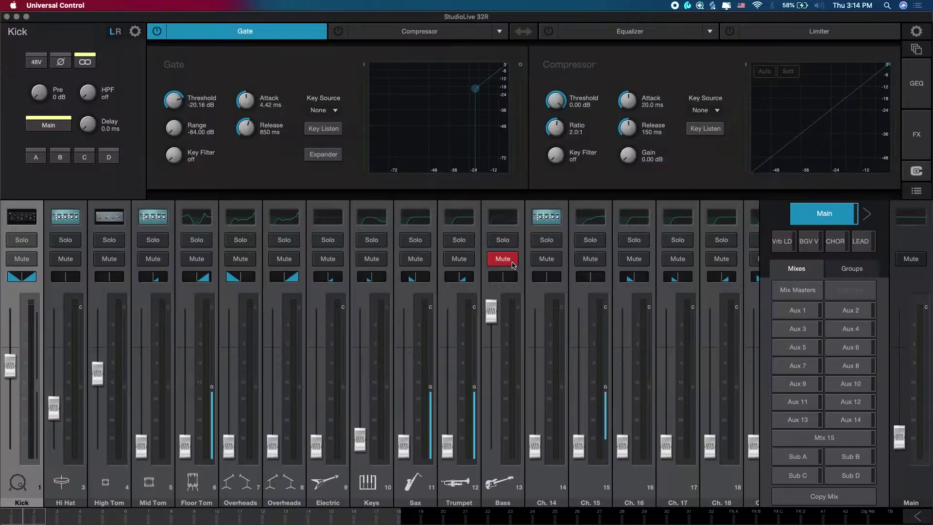
# - Raise the Kick channel fader slightly in the main mix and close the mixer window
pyautogui.moveTo(10, 367)
pyautogui.mouseDown()
pyautogui.moveTo(15, 343)
pyautogui.moveTo(28, 373)
pyautogui.moveTo(33, 348)
pyautogui.mouseUp()
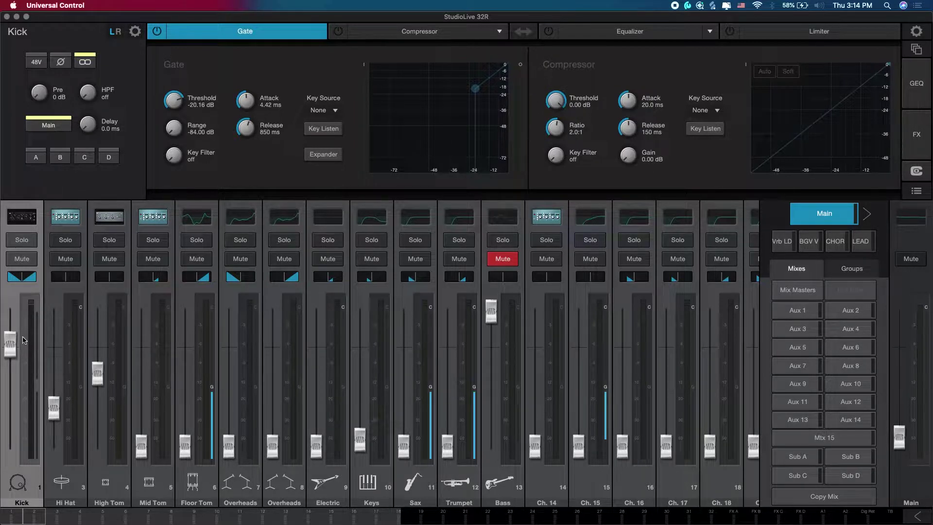
pyautogui.moveTo(23, 340); pyautogui.dragTo(21, 338)
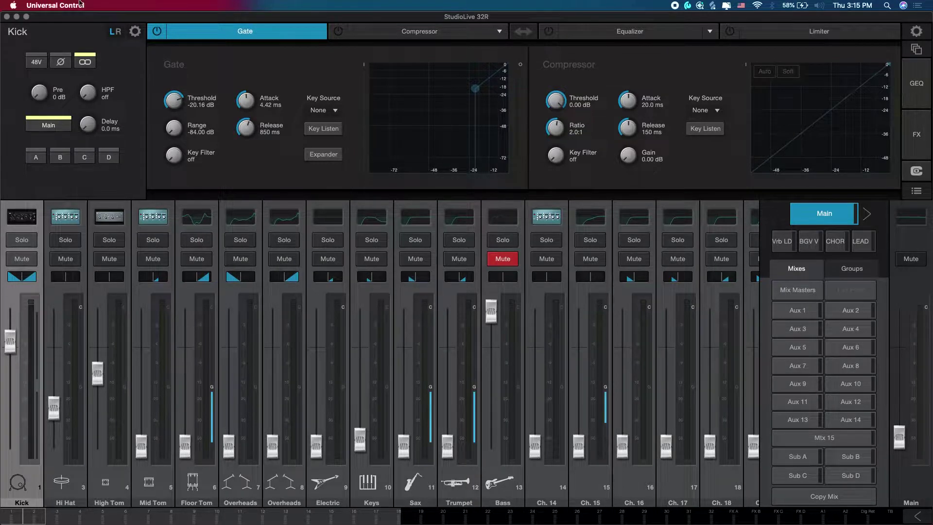
pyautogui.click(7, 16)
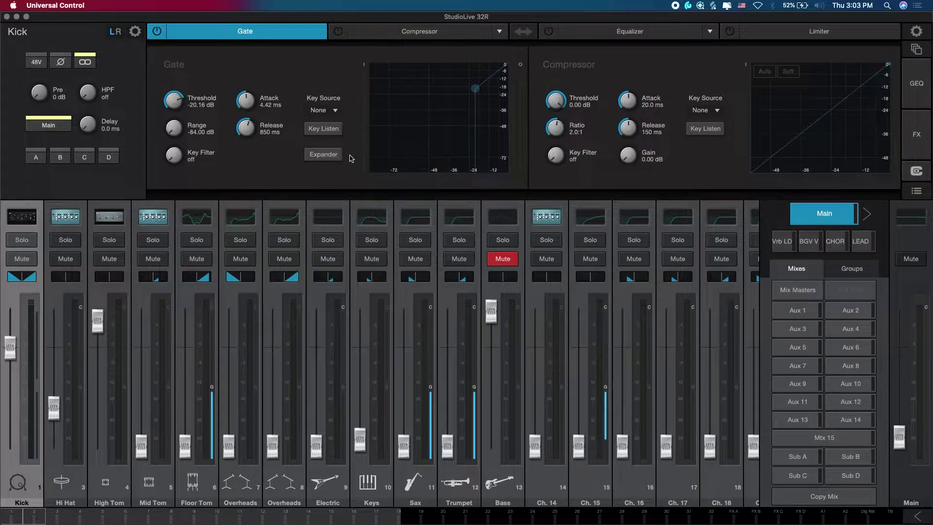
# - Lower the Kick and High Tom faders, view the Aux 1, Aux 2 and Mtx 15 mixes, and close the mixer from Main
pyautogui.moveTo(10, 346); pyautogui.dragTo(40, 378)
pyautogui.moveTo(97, 320); pyautogui.dragTo(98, 373)
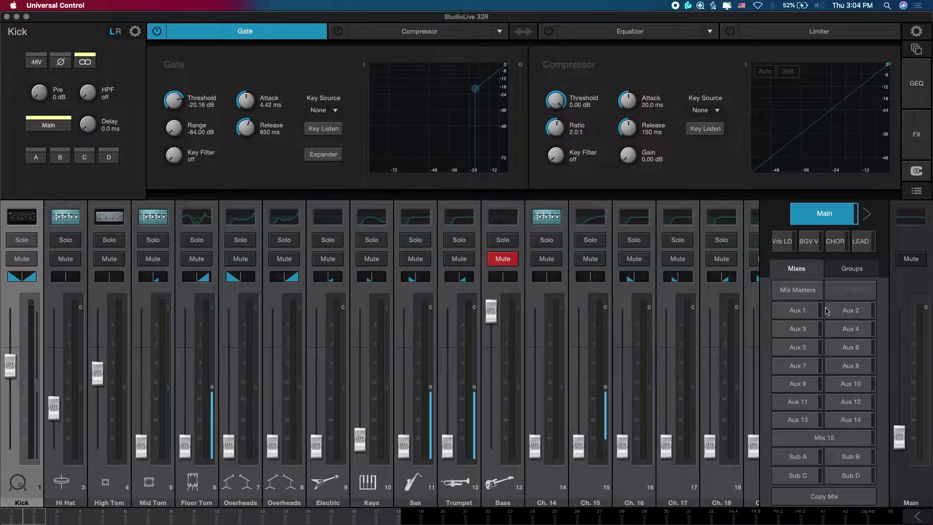
pyautogui.click(797, 310)
pyautogui.click(851, 309)
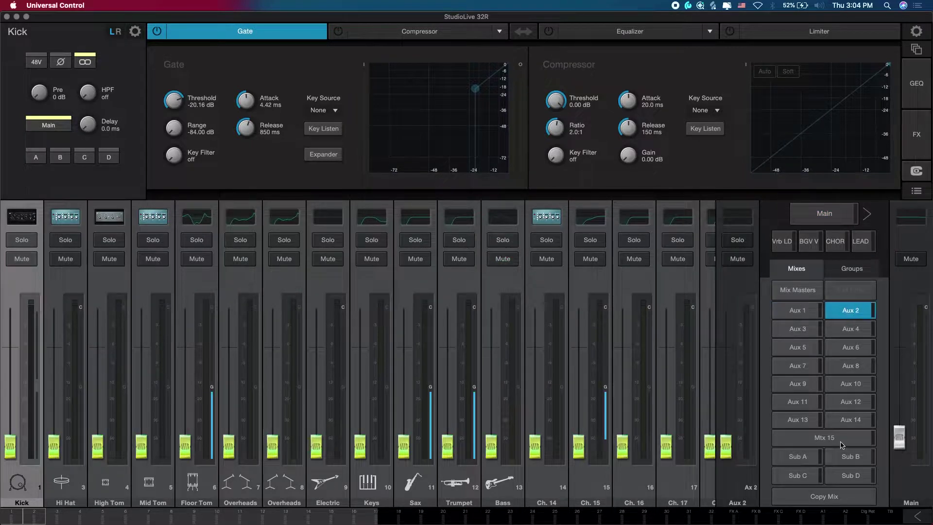
pyautogui.click(841, 440)
pyautogui.click(836, 217)
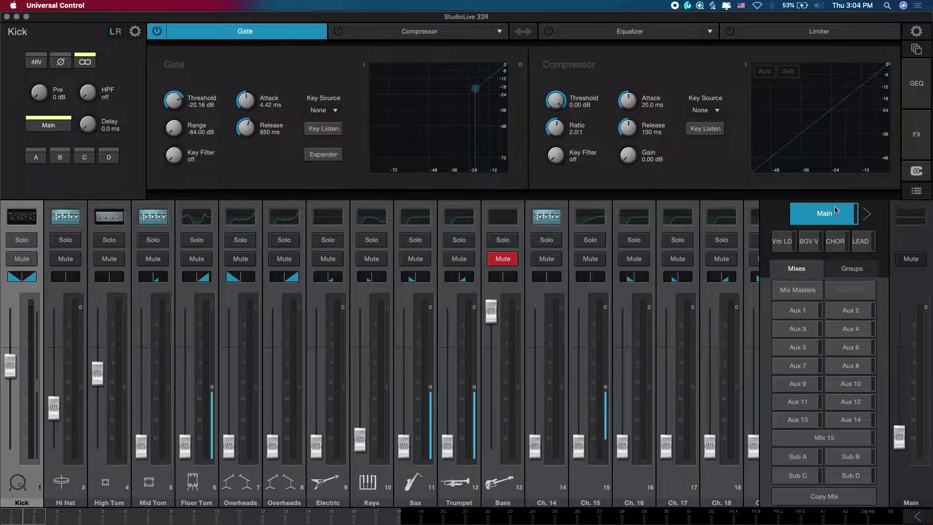
pyautogui.click(6, 17)
# - Launch Capture 3 from the Mixer app folder and create a session with Record Now
pyautogui.press('F4')
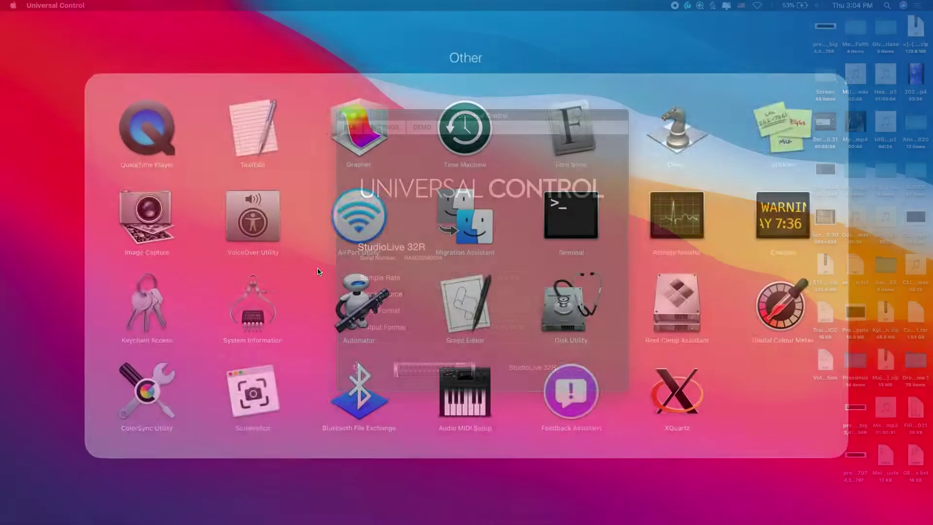
pyautogui.click(429, 71)
pyautogui.scroll(-2, 397, 152)
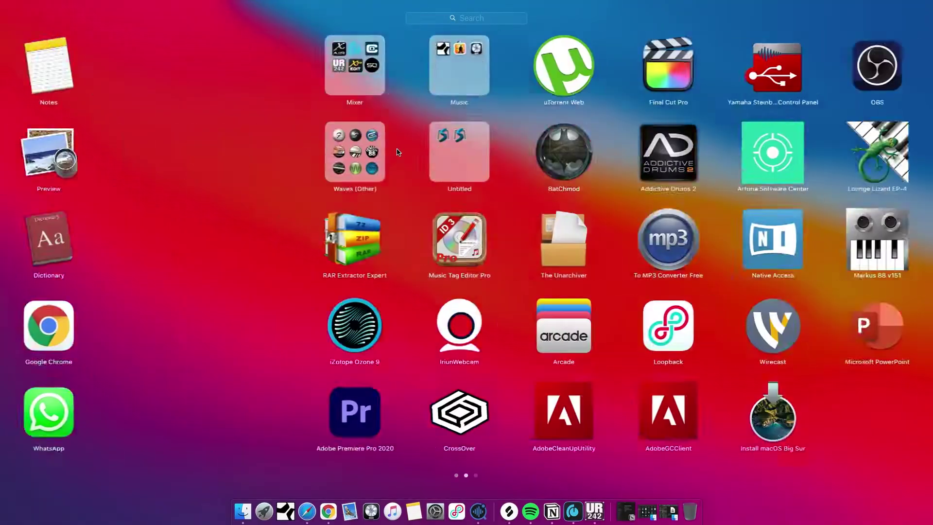
pyautogui.click(369, 151)
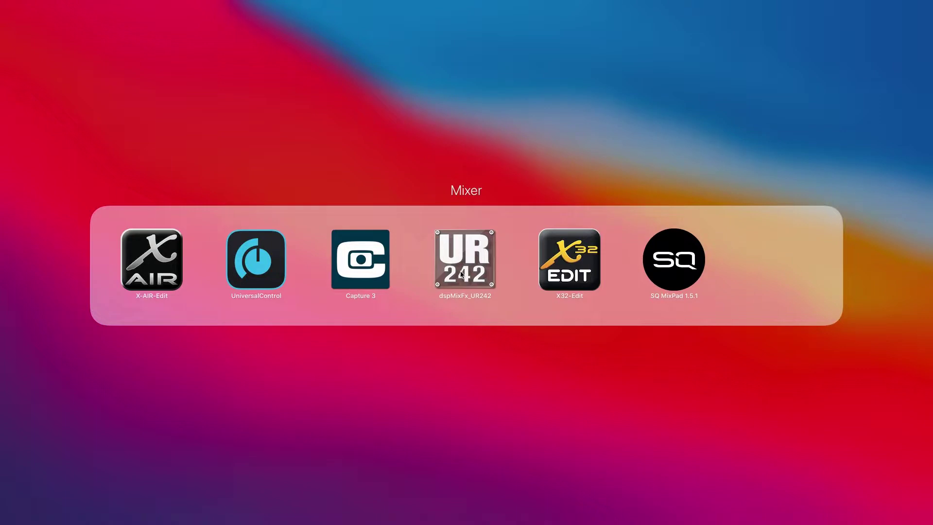
pyautogui.click(353, 257)
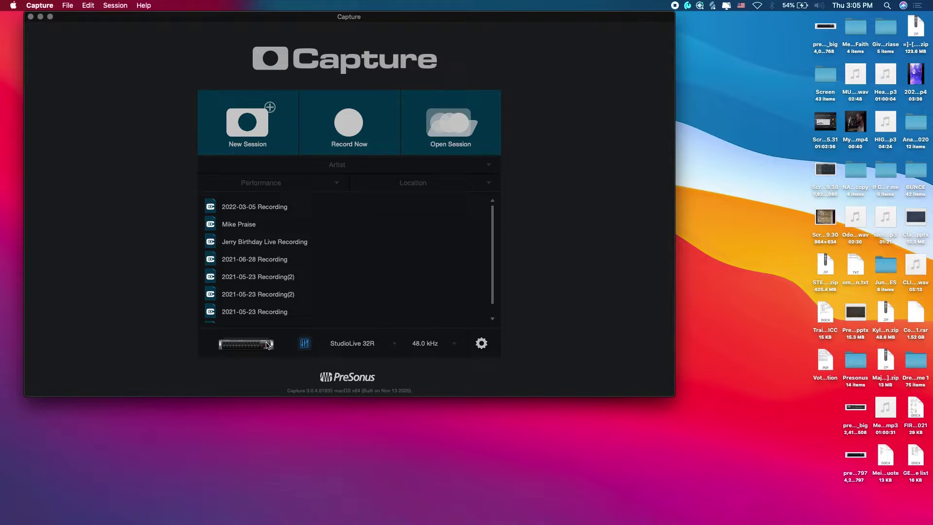
pyautogui.click(346, 122)
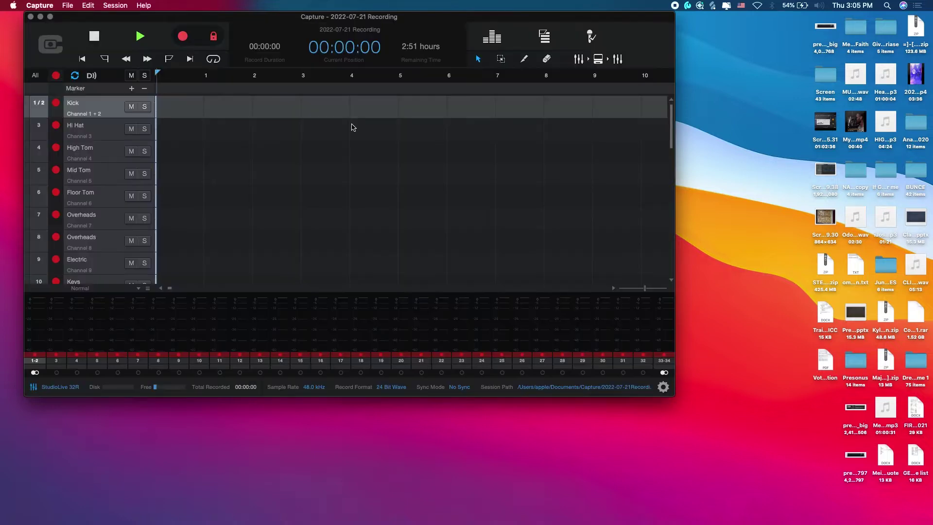
# - Open the StudioLive 32R mixer from Universal Control while Capture records, and take it out of full screen to sit beside the Capture session
pyautogui.scroll(-10, 337, 217)
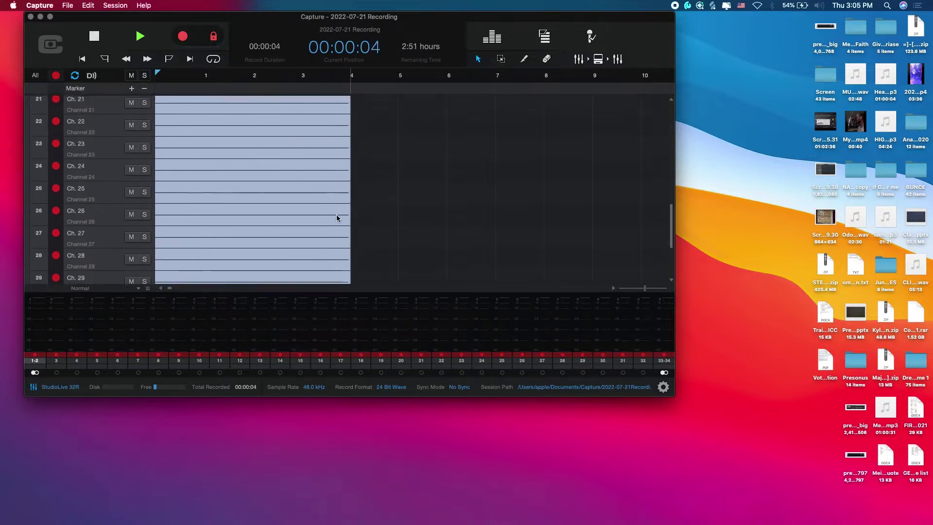
pyautogui.hotkey('ctrl', 'Left')
pyautogui.hotkey('ctrl', 'Right')
pyautogui.hotkey('ctrl', 'Up')
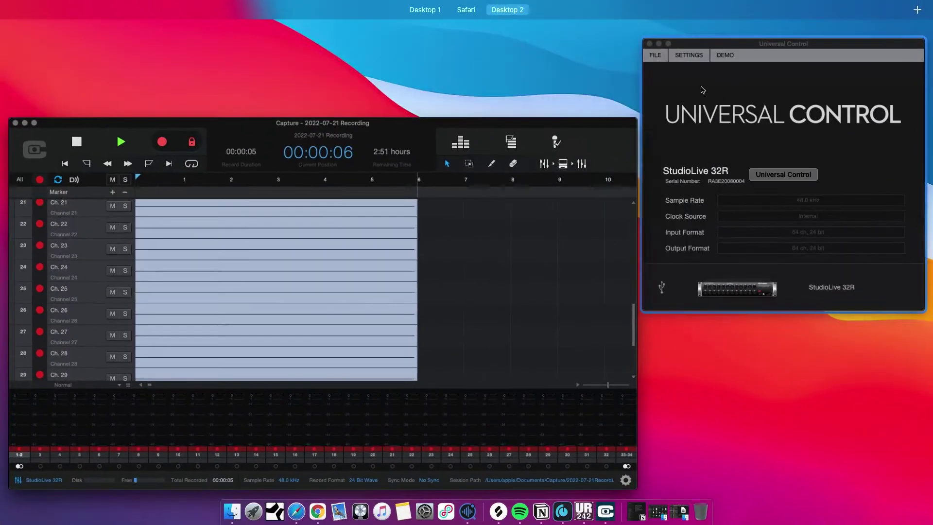
pyautogui.click(538, 372)
pyautogui.click(536, 372)
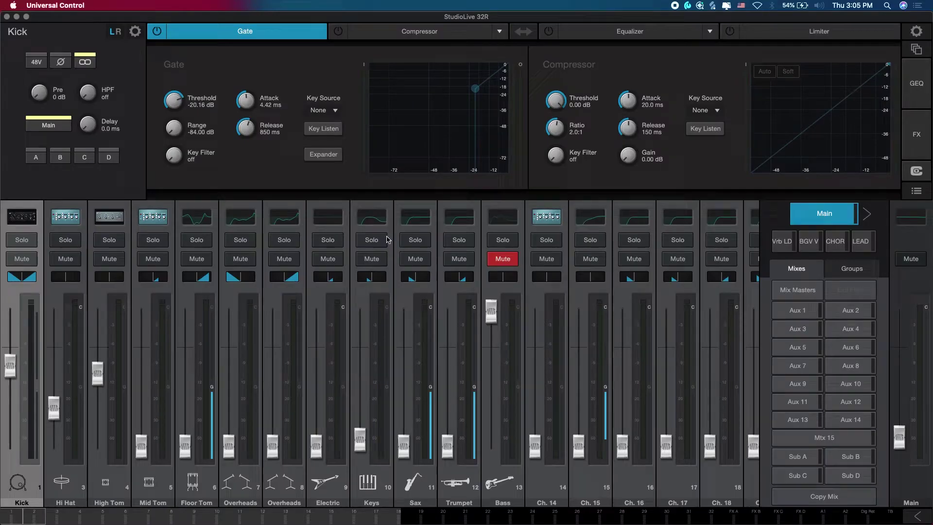
pyautogui.press('ctrl+super+f')
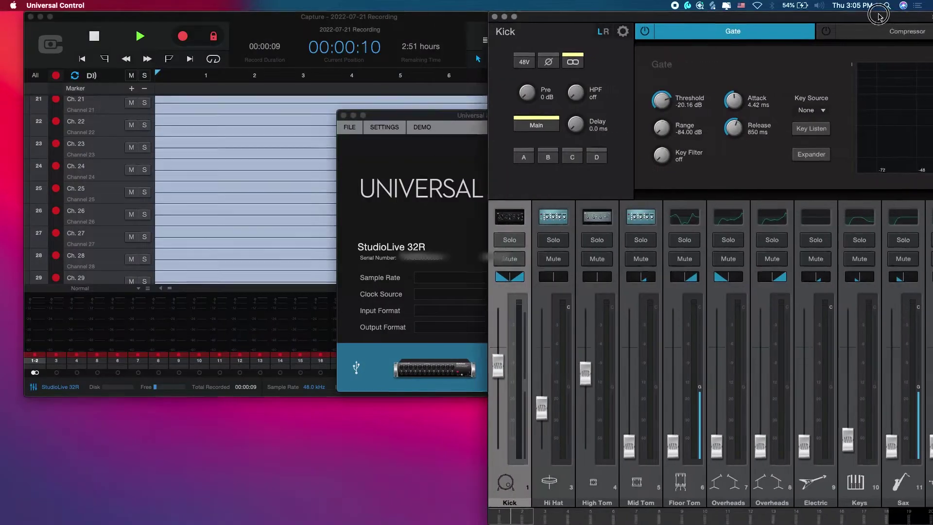
# - Return to the Capture session, unlock the recording and punch out, and punch in and out again for a second take of about 15 seconds
pyautogui.scroll(10, 212, 181)
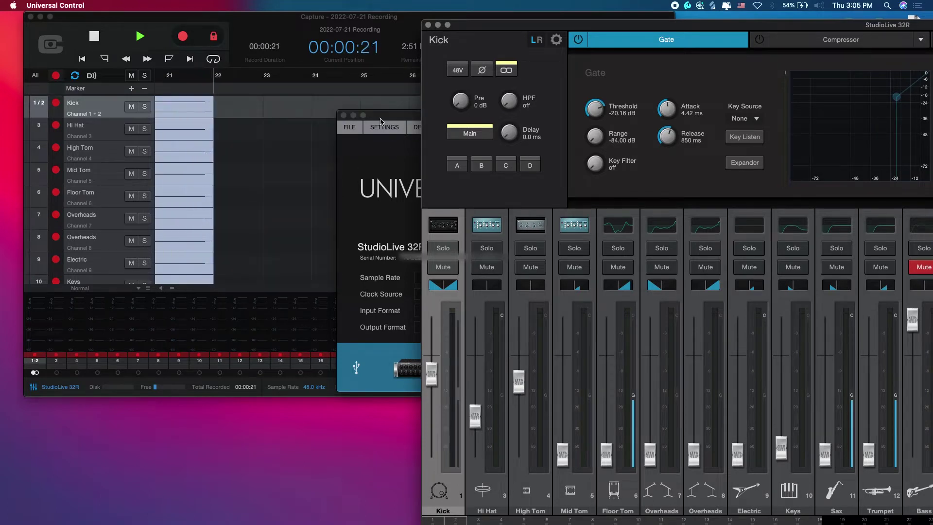
pyautogui.click(323, 122)
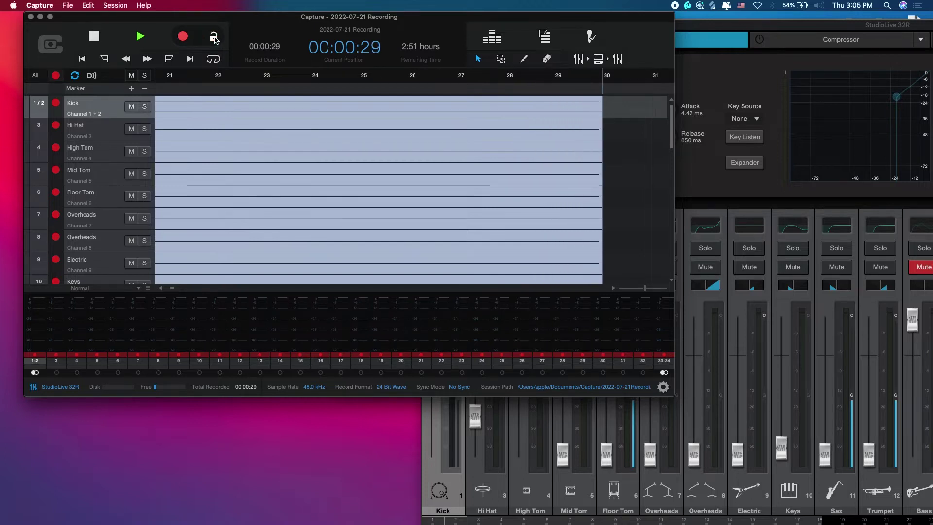
pyautogui.click(184, 37)
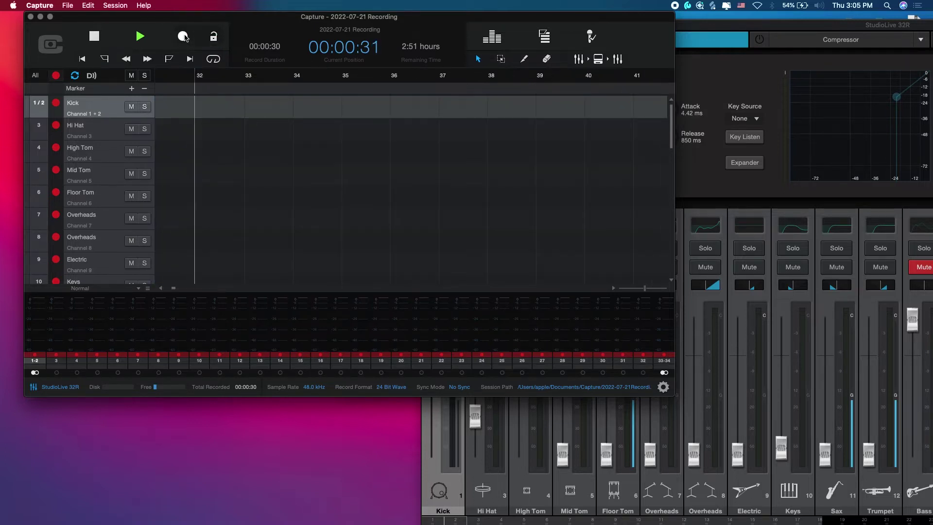
pyautogui.click(183, 37)
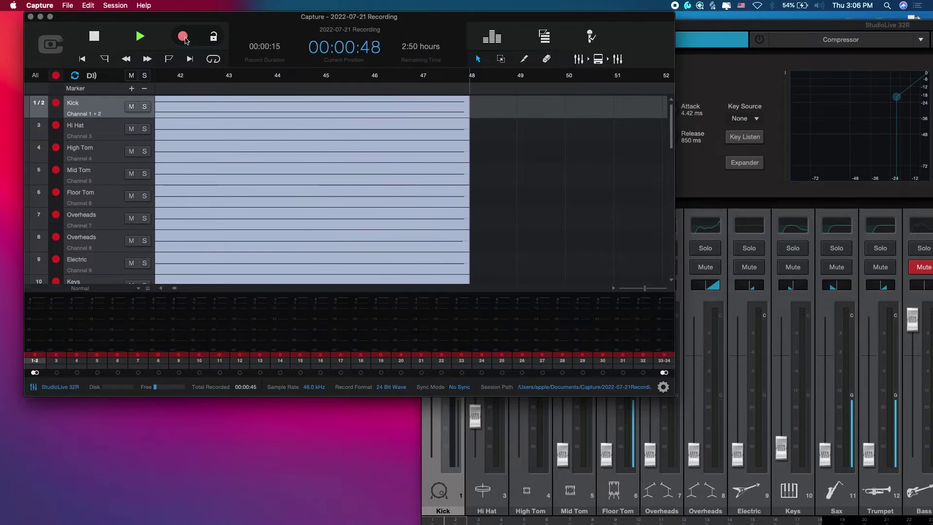
pyautogui.click(184, 40)
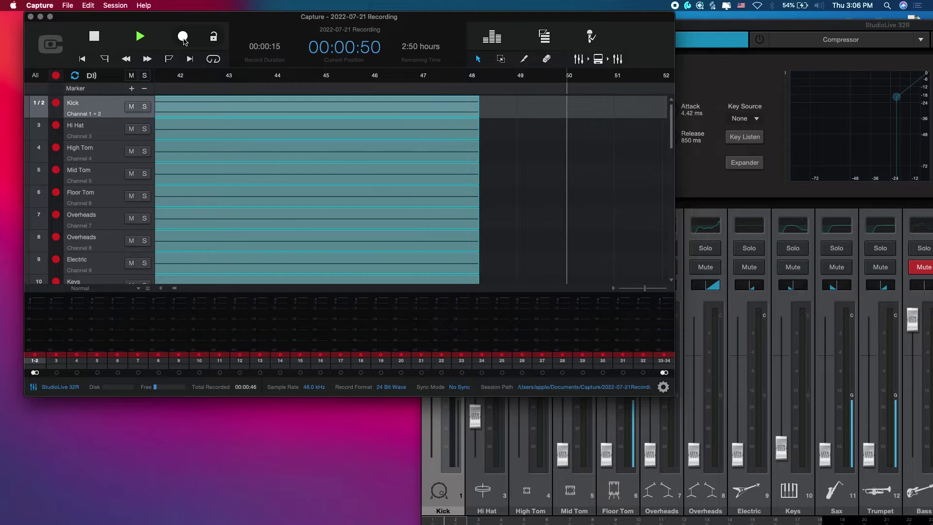